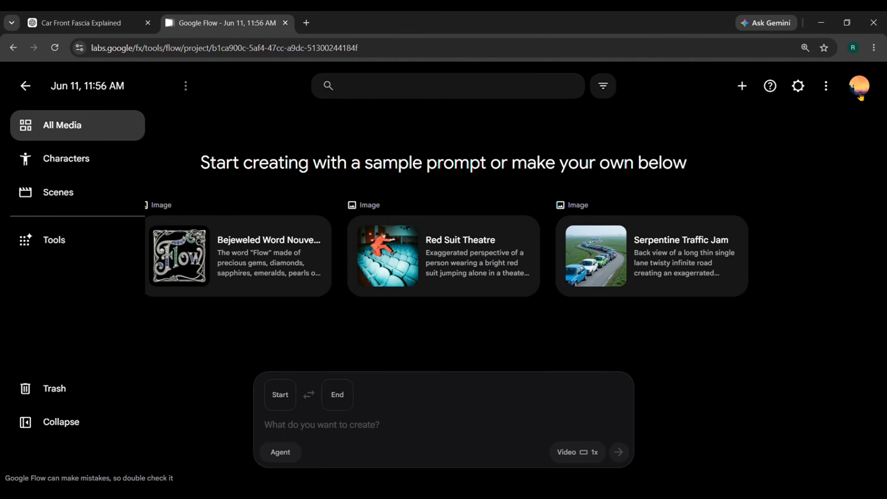
Check the remaining Google Flow credits in the account details
left_click(860, 97)
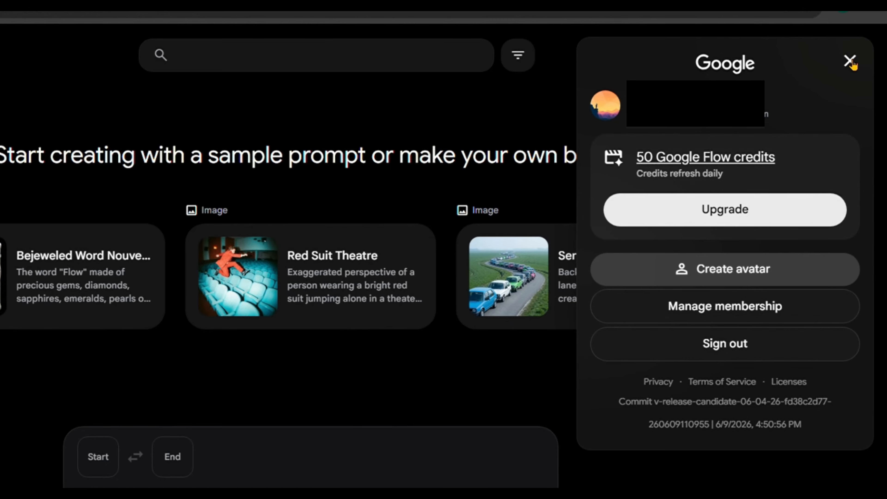
left_click(851, 62)
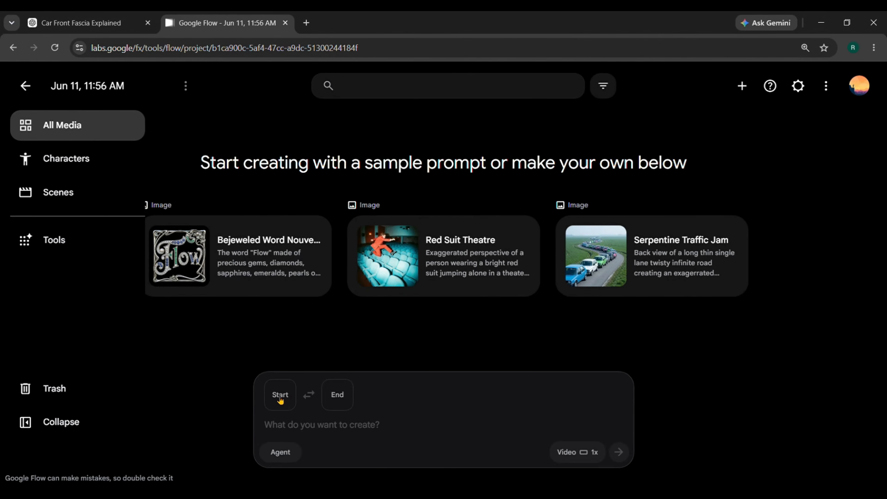
Set the uploaded Audi front image Untitled design (6).png as the start frame of the video prompt
left_click(280, 398)
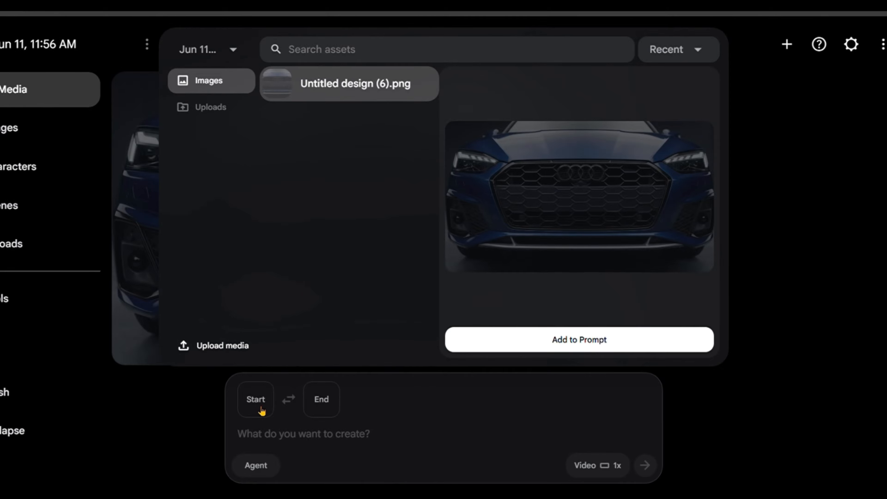
left_click(573, 341)
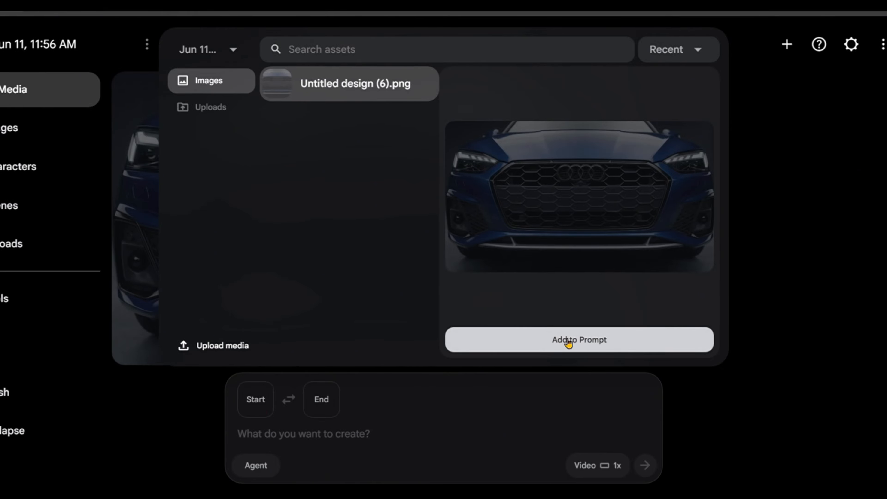
left_click(568, 341)
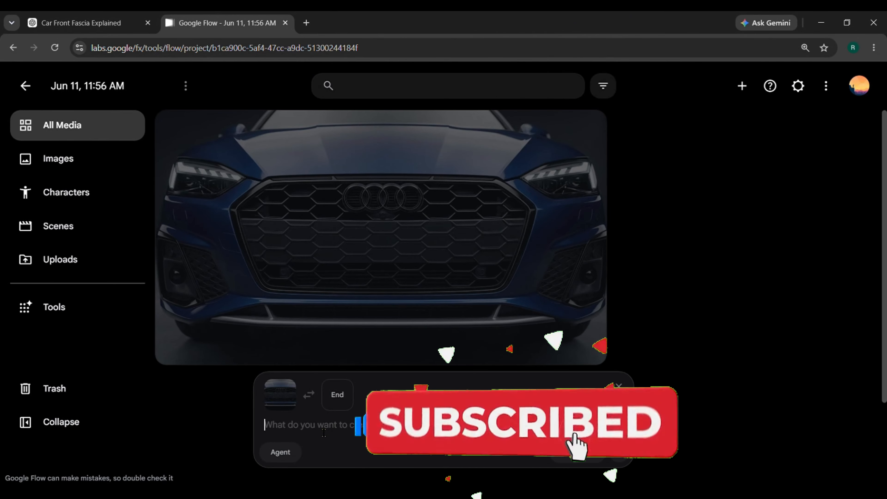
Paste the prepared cinematic engine-startup prompt as the video description and read it through
key("ctrl+v")
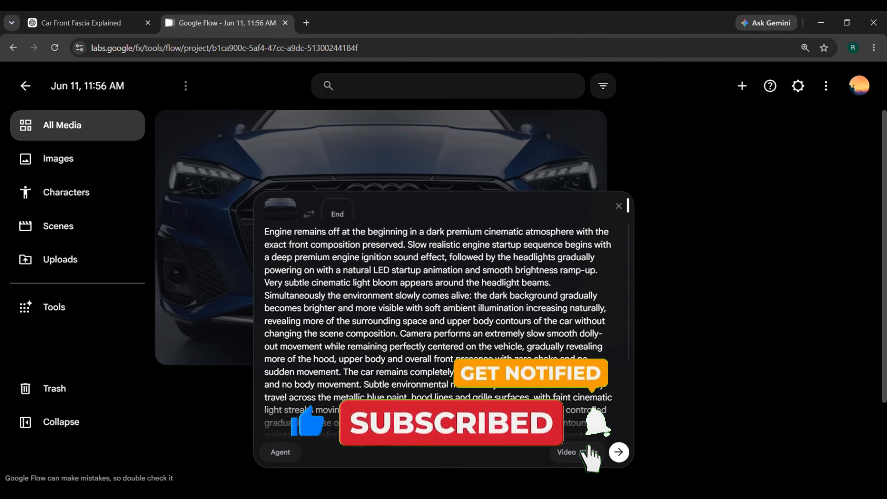
scroll(469, 331, "down", 4)
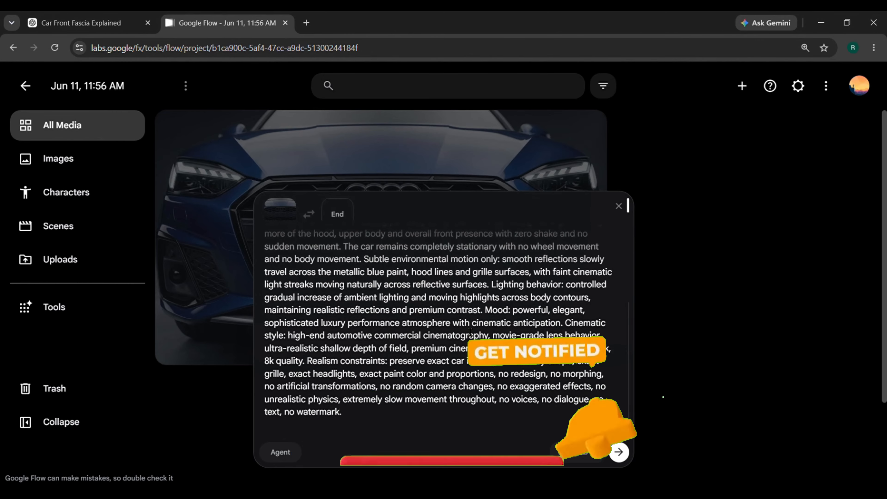
scroll(469, 331, "up", 4)
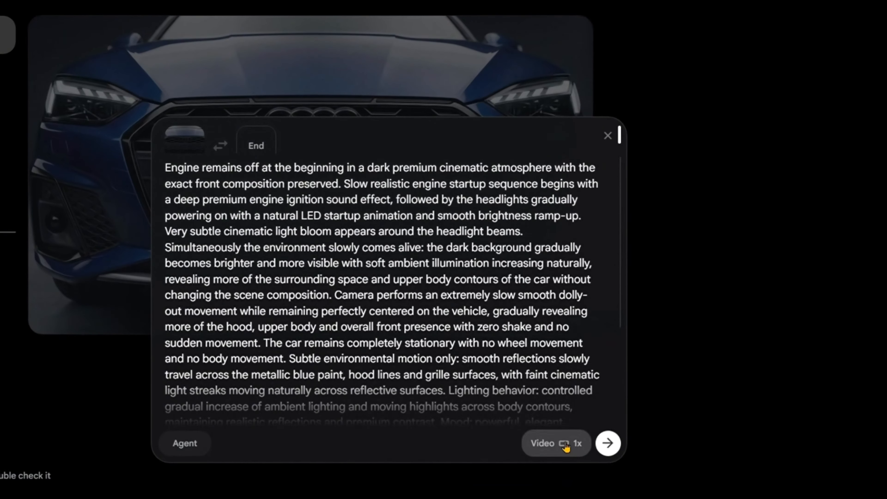
Check that the output is set to a single 16:9 frames video with Veo 3.1 - Lite, and generate it
left_click(582, 451)
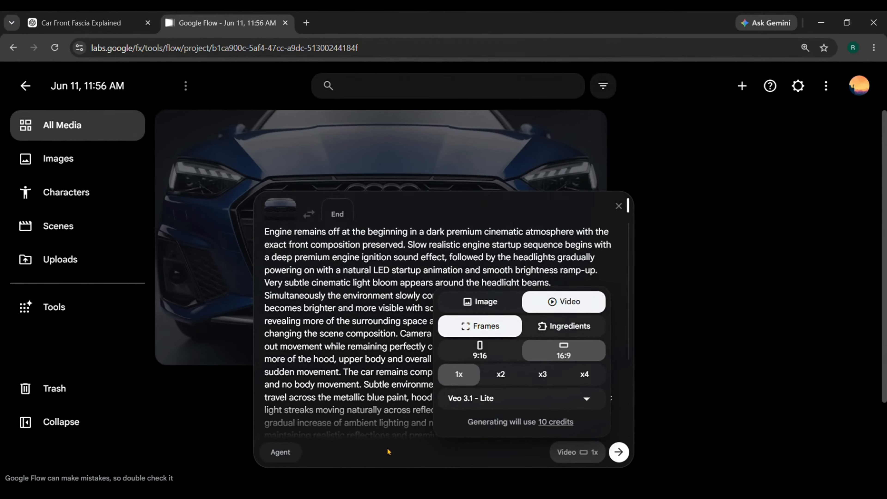
left_click(319, 440)
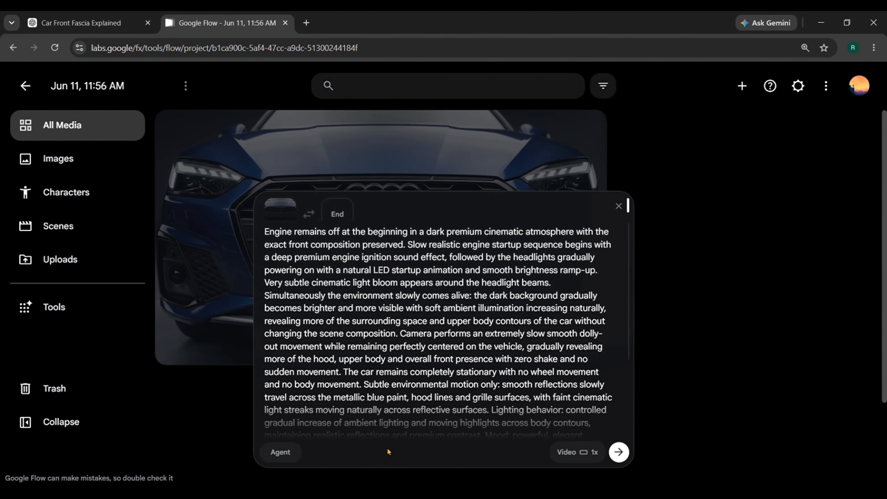
left_click(625, 453)
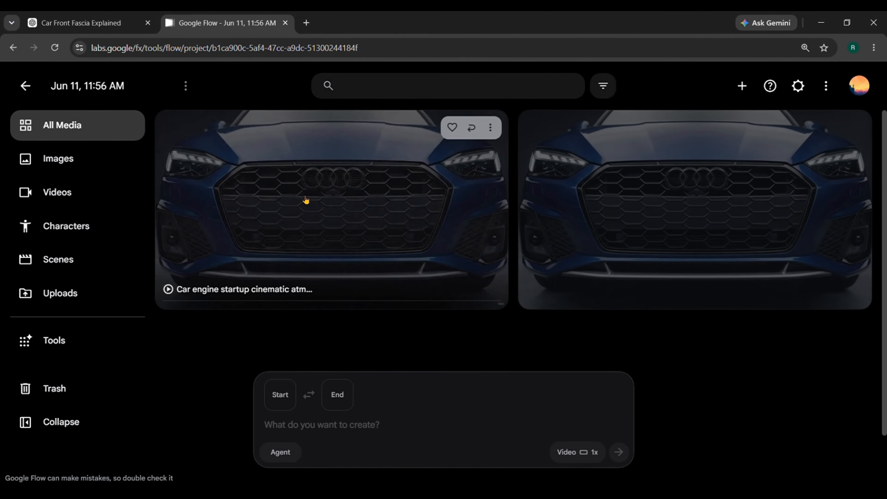
Open the generated car engine startup video, play it back and download it
left_click(302, 199)
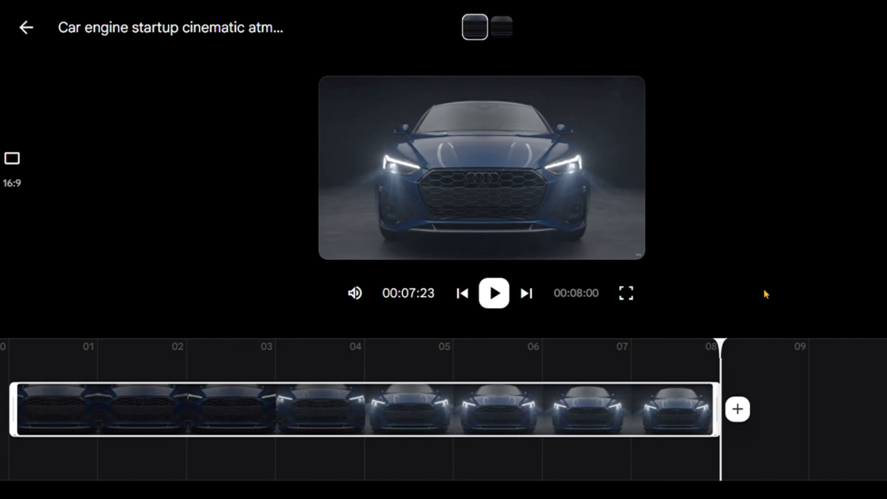
left_click(498, 304)
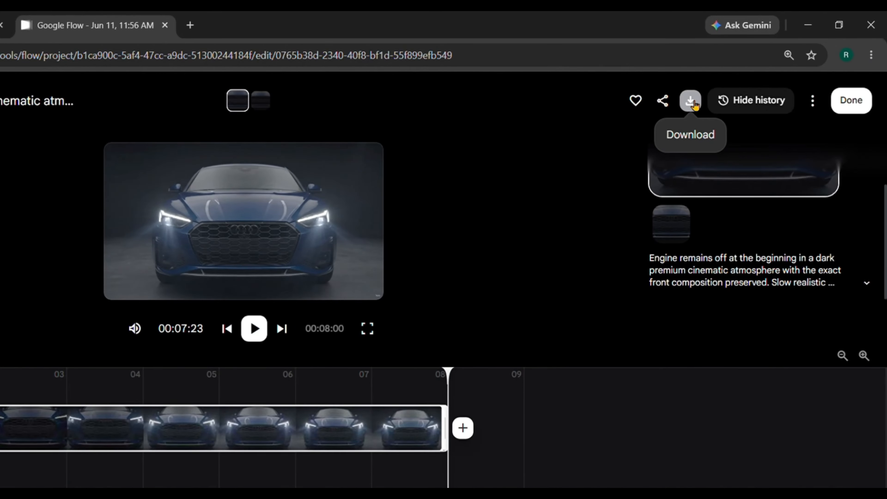
left_click(692, 103)
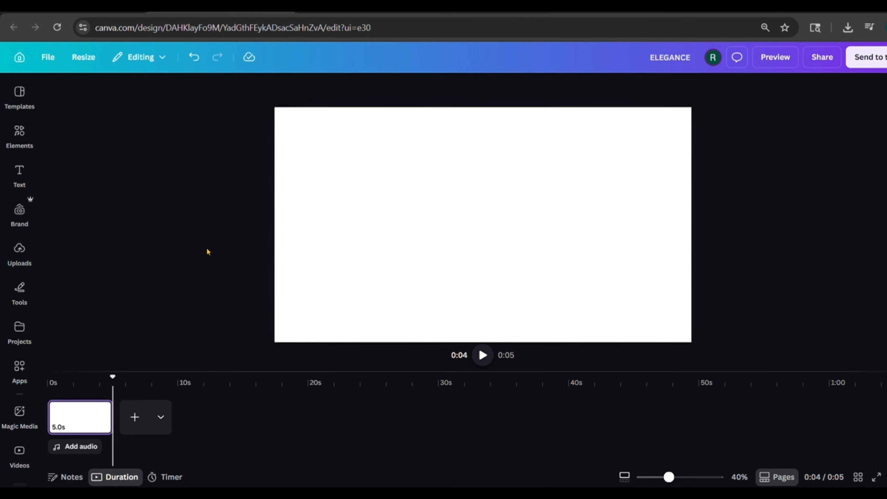
Switch to the ELEGANCE design in Canva and add the uploaded dark Audi front video to the blank page
left_click(21, 255)
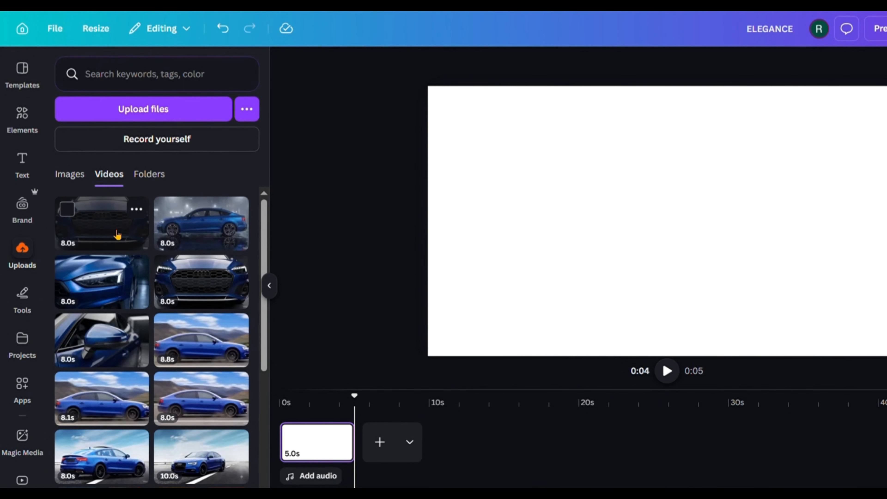
left_click(108, 224)
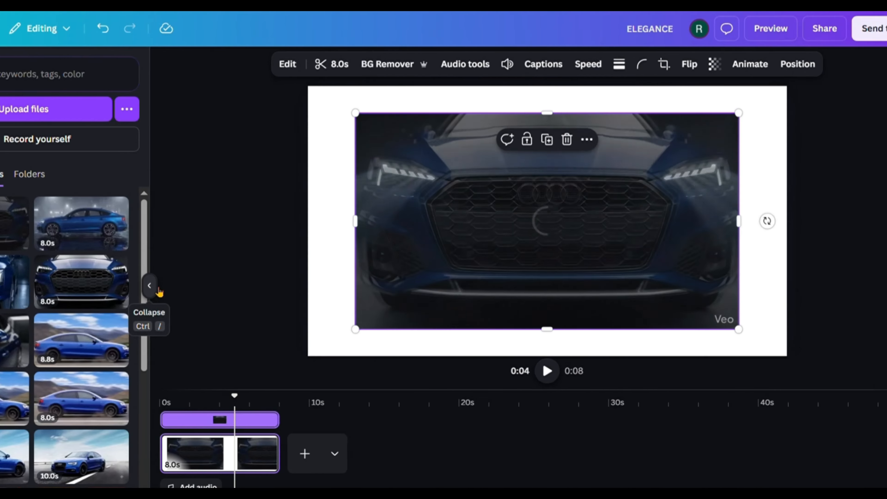
left_click(269, 286)
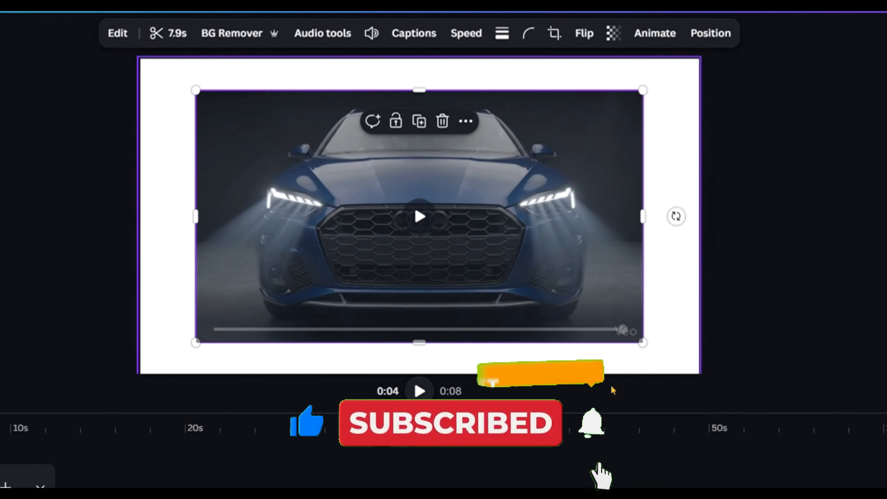
Crop the veo watermark off the video's lower edge, then enlarge and reposition the video to fill the whole page
left_click_drag(426, 352, 425, 335)
key("ctrl+minus")
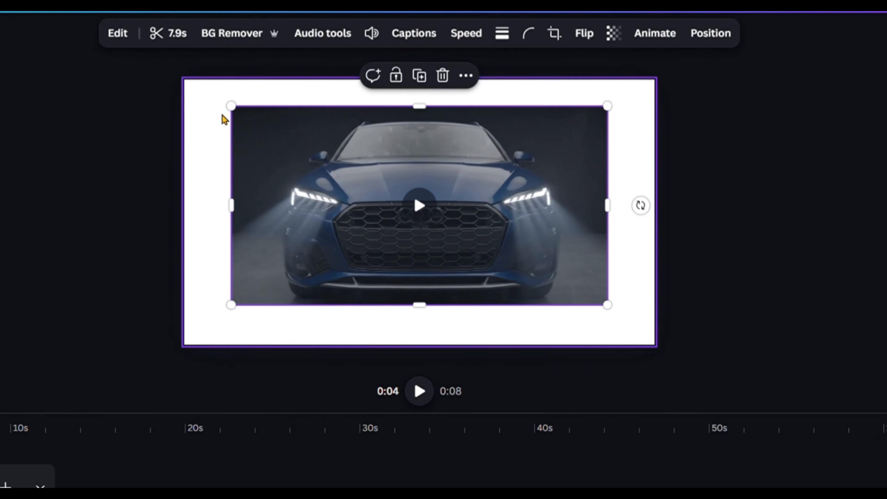
left_click_drag(230, 105, 184, 81)
left_click_drag(608, 305, 683, 344)
left_click_drag(199, 92, 196, 90)
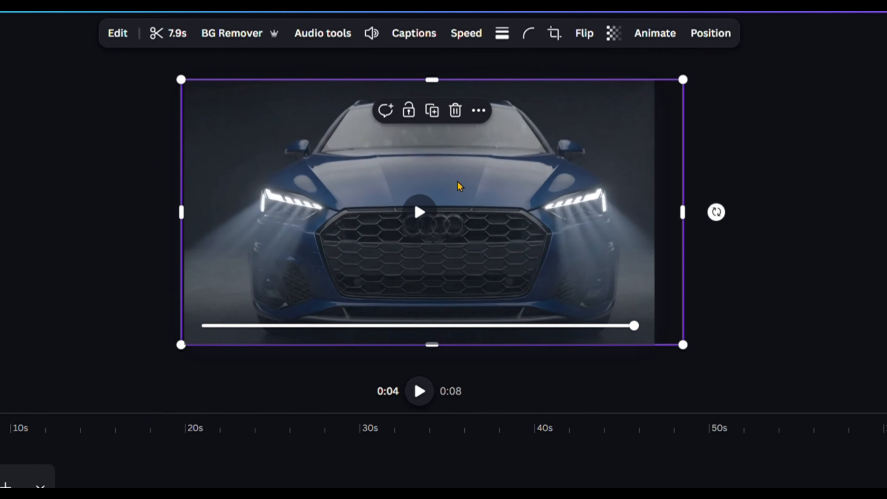
left_click_drag(629, 225, 616, 230)
left_click(768, 234)
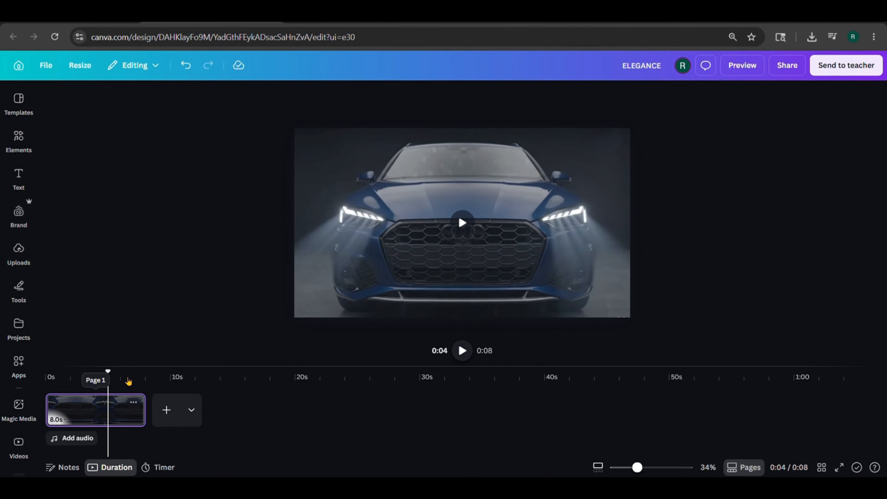
Slow down the page's video speed so the clip lasts about 10.6 seconds
left_click(104, 421)
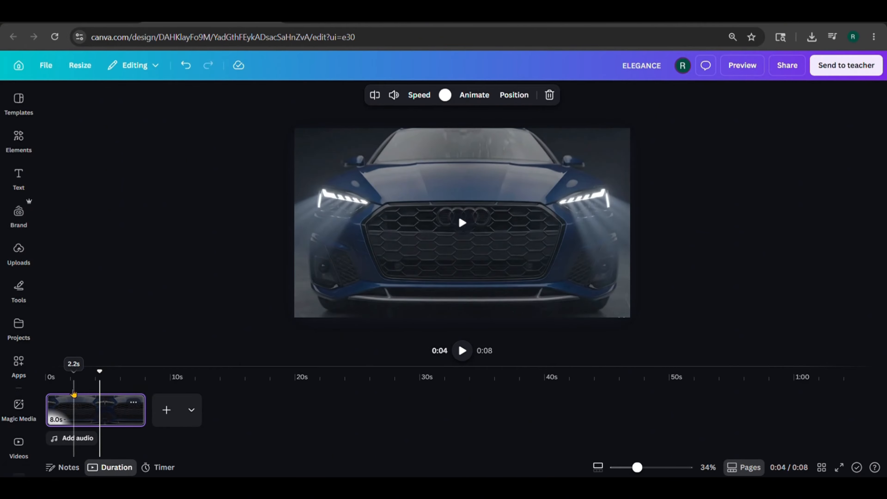
left_click(419, 95)
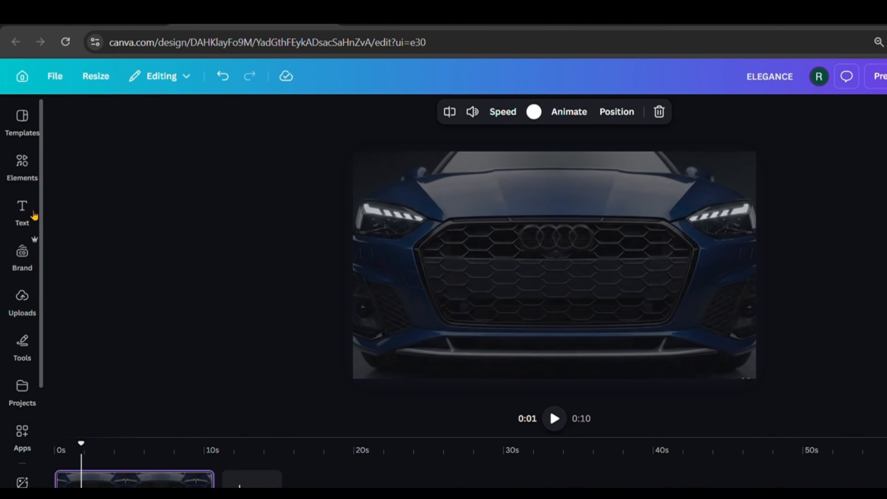
Add a heading reading "AUDI" over the car video
left_click(32, 216)
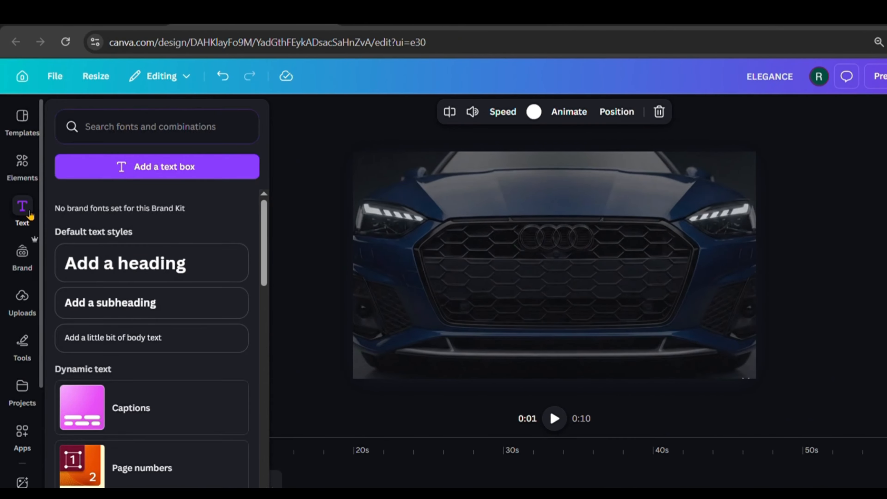
left_click(120, 265)
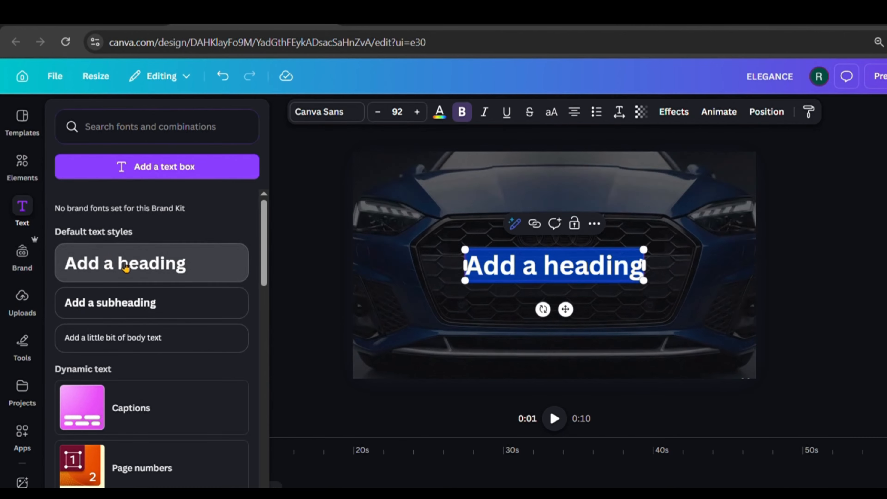
type("AUDI")
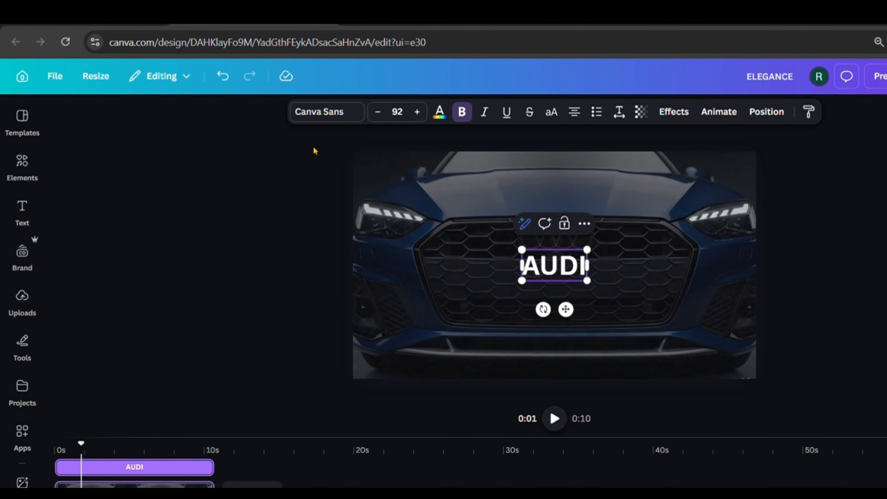
Change the AUDI heading's font to 210 수퍼사이즈 Black Box
left_click(343, 116)
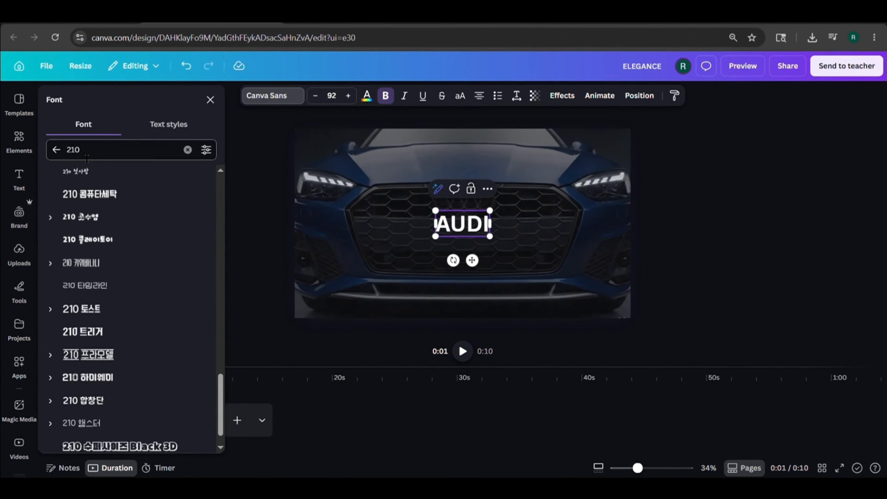
double_click(137, 187)
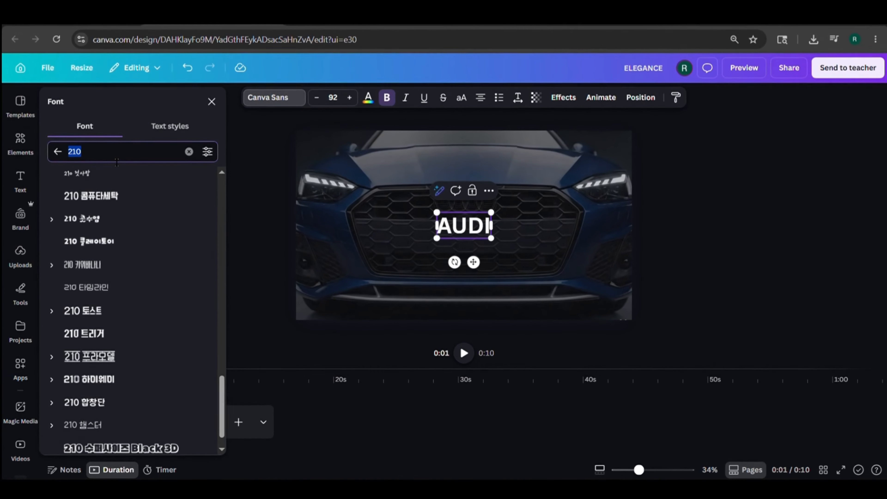
scroll(169, 234, "down", 1)
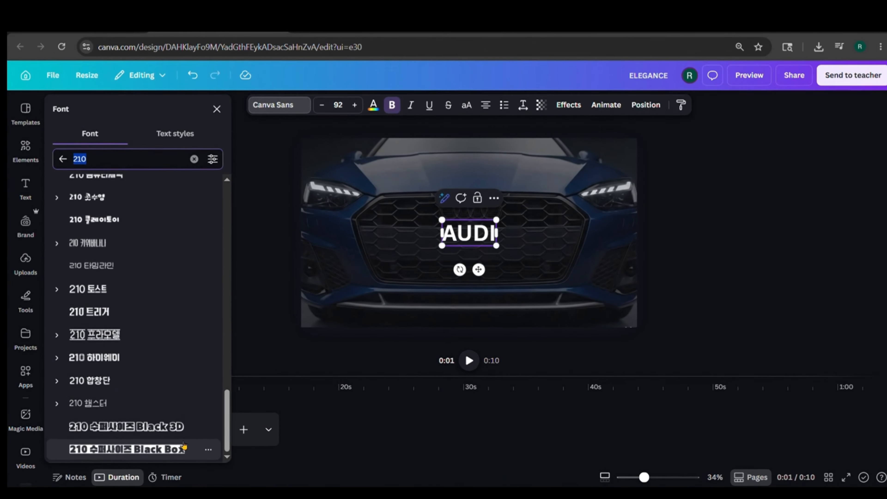
left_click(145, 450)
left_click(256, 310)
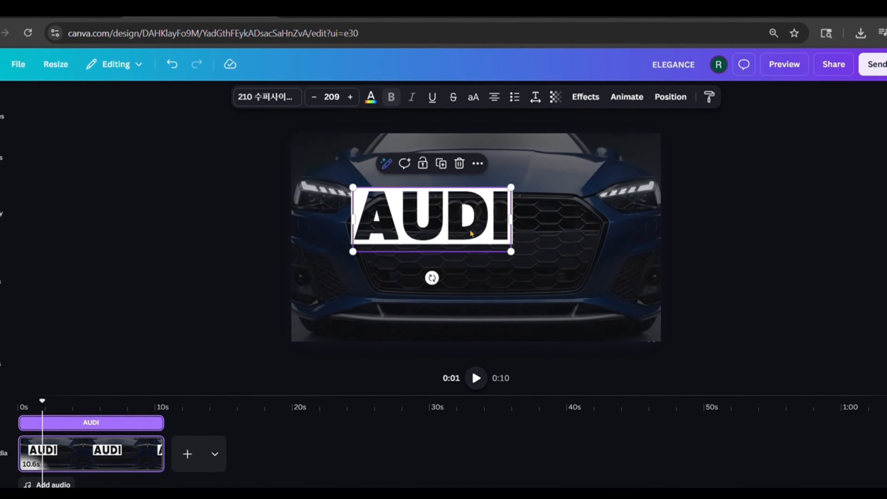
Enlarge the AUDI heading to font size 291 and centre it horizontally over the car's grille
left_click_drag(585, 289, 597, 279)
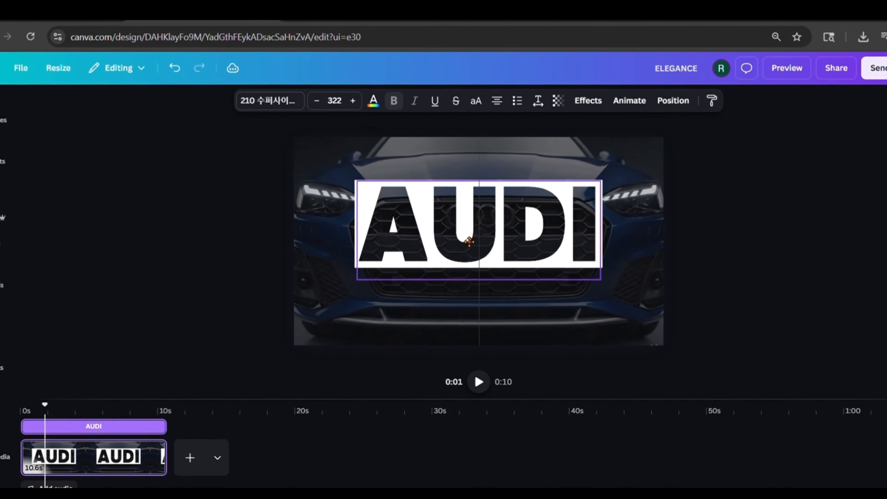
left_click_drag(365, 291, 382, 283)
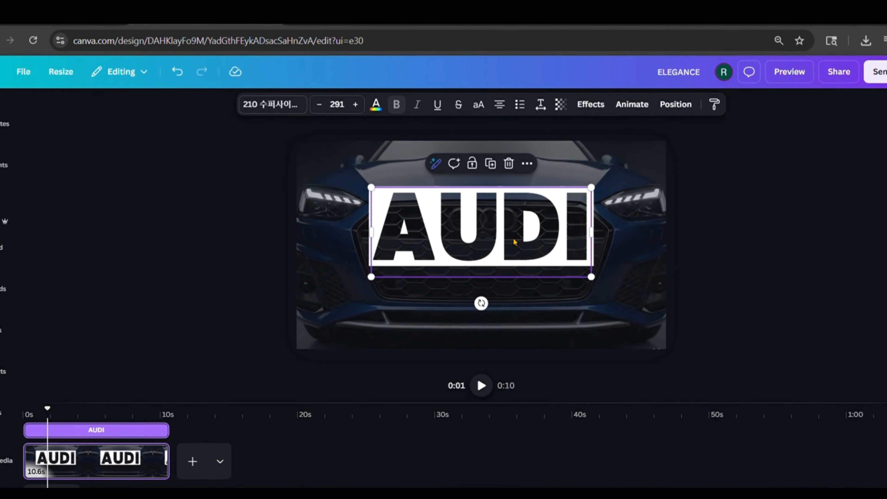
Make the AUDI heading partly transparent so the car shows through its white box
left_click(569, 107)
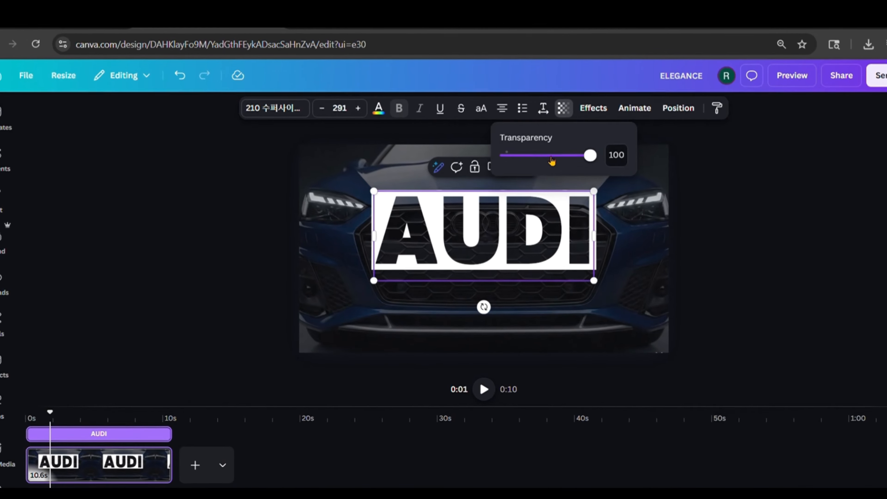
left_click_drag(590, 154, 573, 160)
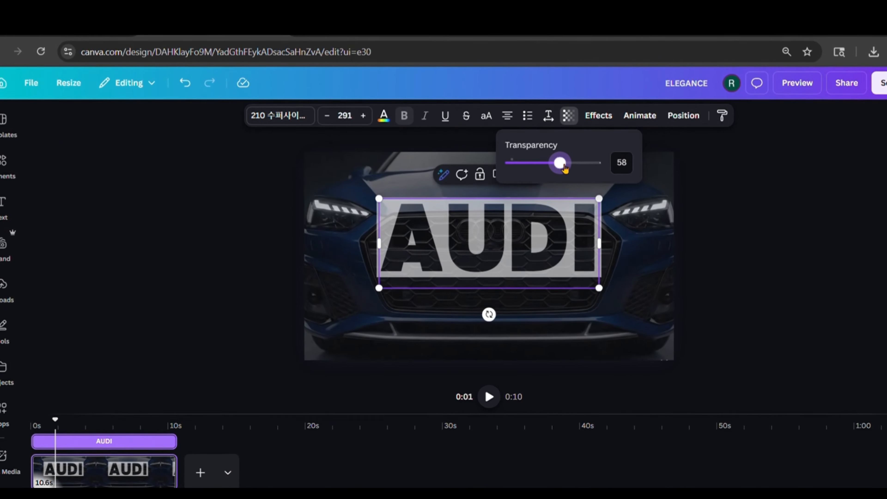
left_click(622, 163)
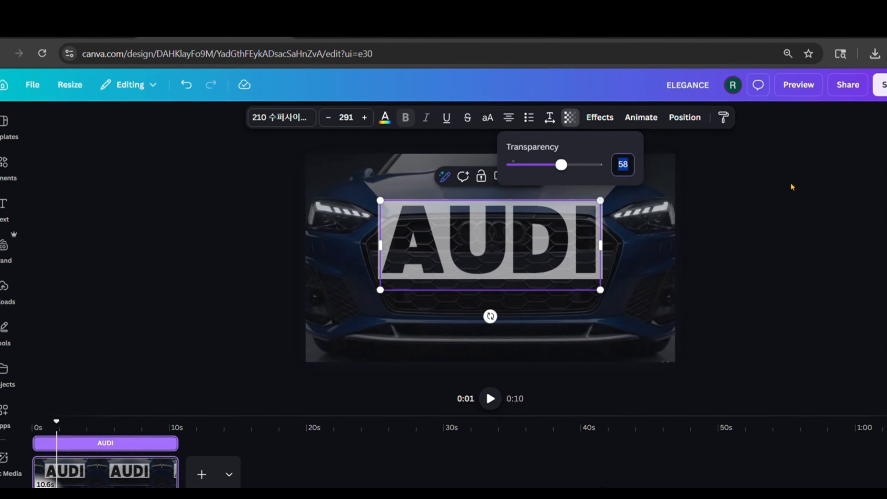
left_click(828, 227)
Raise the car video's shadows slightly and increase a colour adjustment in its image adjustment settings
left_click(334, 277)
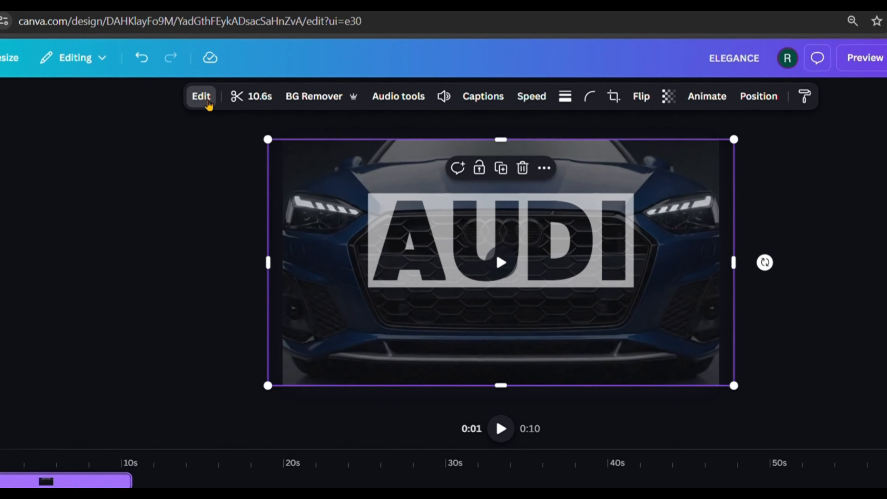
left_click(234, 120)
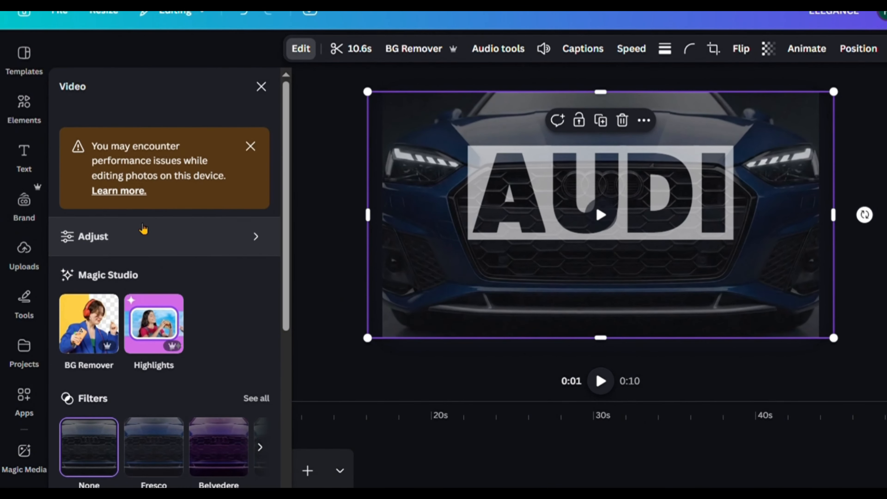
left_click(146, 238)
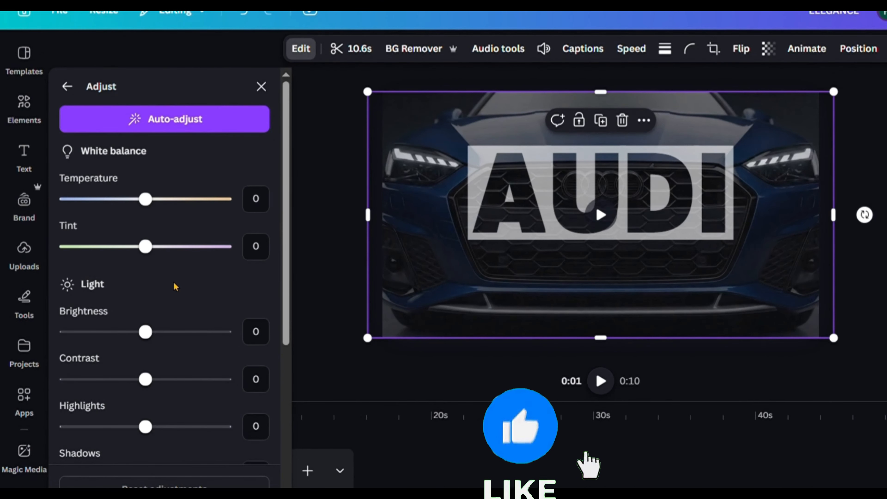
scroll(174, 291, "down", 4)
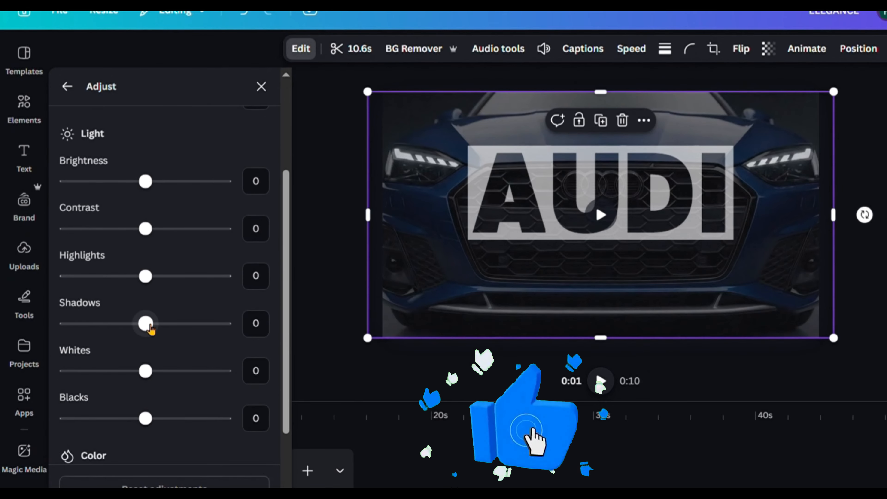
mouse_move(146, 324)
left_mouse_down()
mouse_move(176, 332)
mouse_move(161, 324)
left_mouse_up()
scroll(172, 299, "down", 3)
left_click_drag(145, 391, 178, 396)
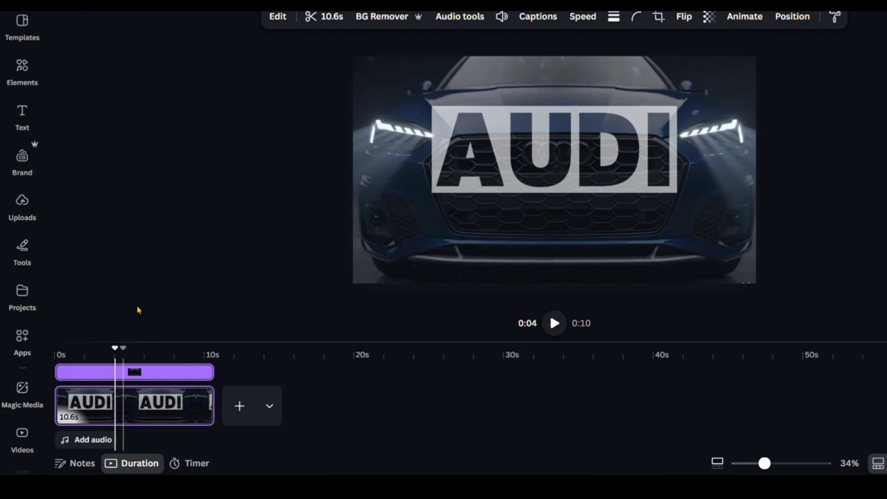
Split the page at the 4-second mark and select the first part
key("s")
left_click(82, 393)
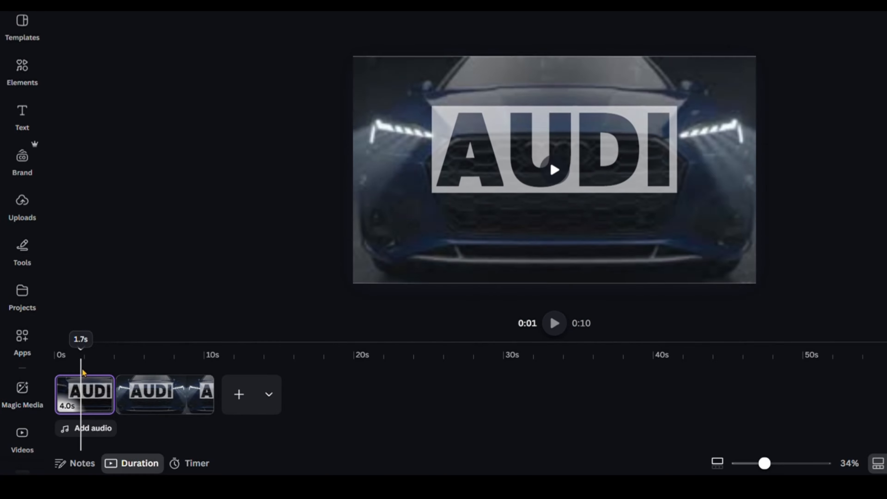
left_click(93, 399)
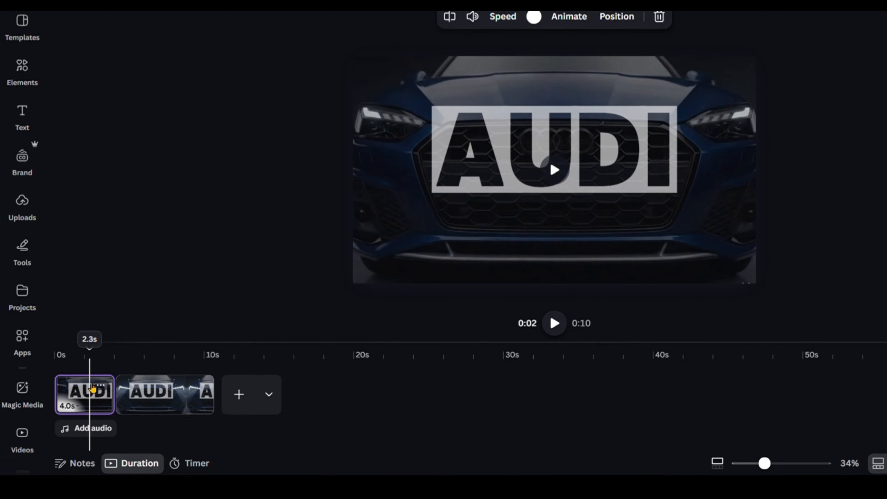
Enlarge the AUDI heading on the first page to font size 2191, extending it far beyond the page on all sides
left_click(474, 153)
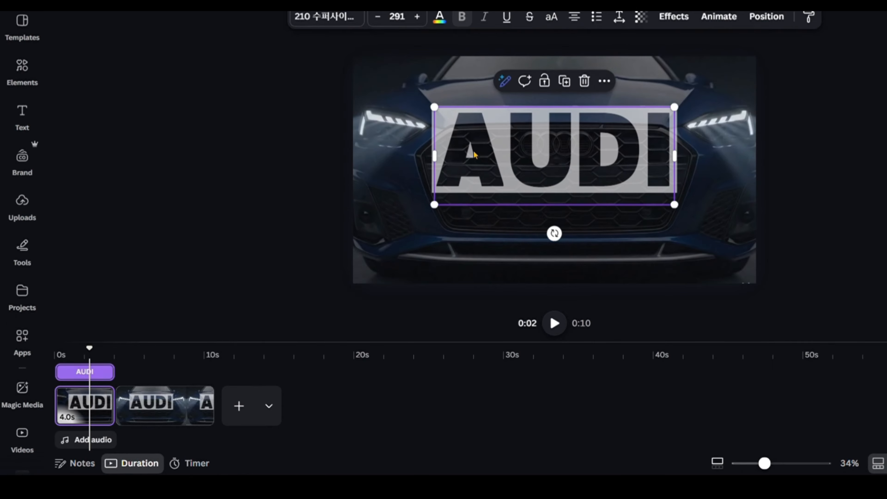
scroll(818, 173, "down", 5)
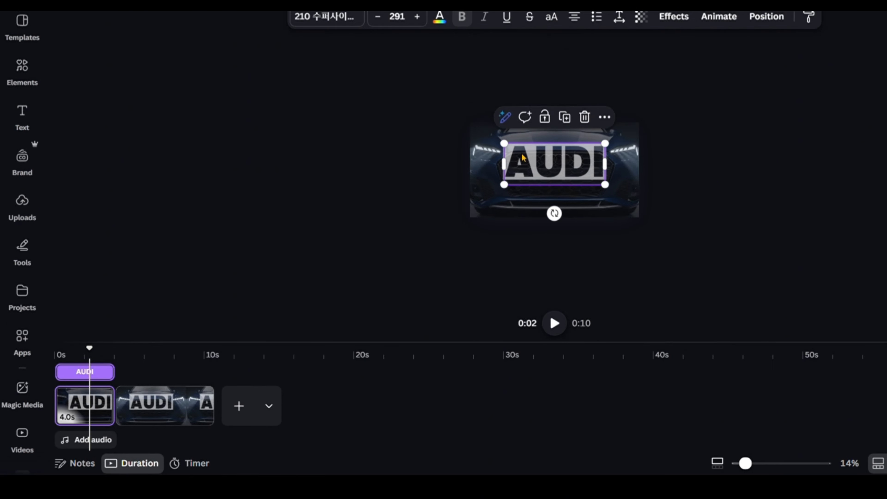
left_click_drag(503, 143, 326, 99)
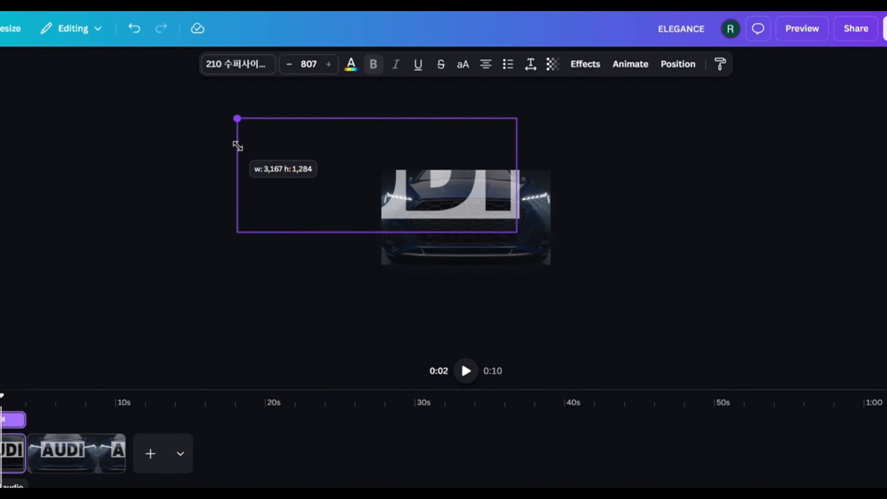
left_click_drag(237, 146, 237, 146)
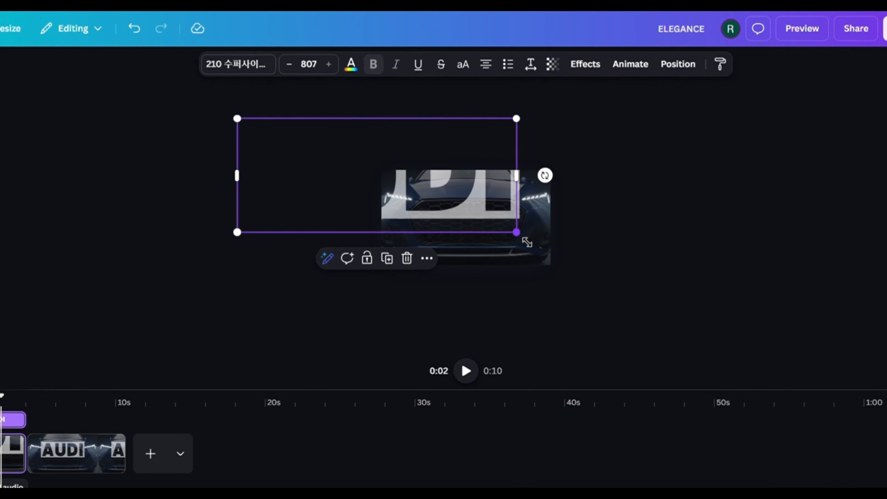
left_click_drag(526, 242, 742, 326)
left_click_drag(241, 125, 87, 61)
left_click_drag(736, 333, 847, 365)
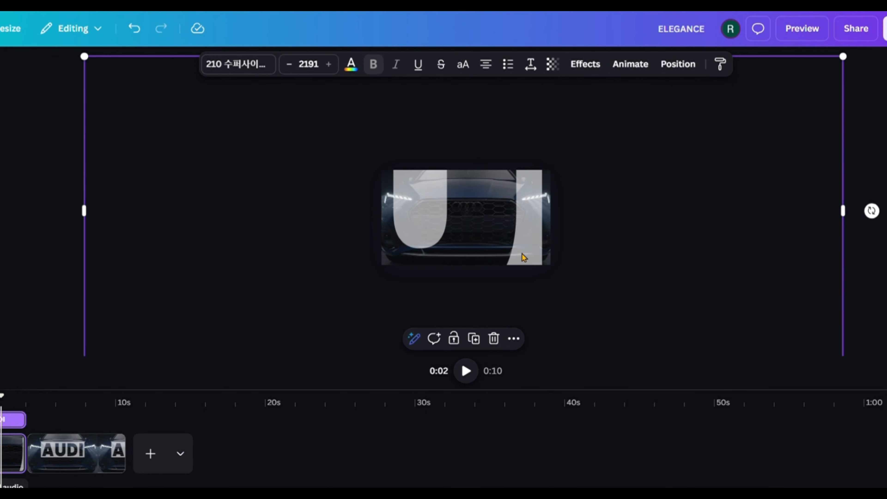
Enlarge the first page's AUDI heading further and shift it until none of its white area covers the car
scroll(743, 174, "down", 3)
left_click_drag(196, 104, 109, 68)
left_click_drag(477, 260, 557, 237)
left_click_drag(331, 252, 224, 319)
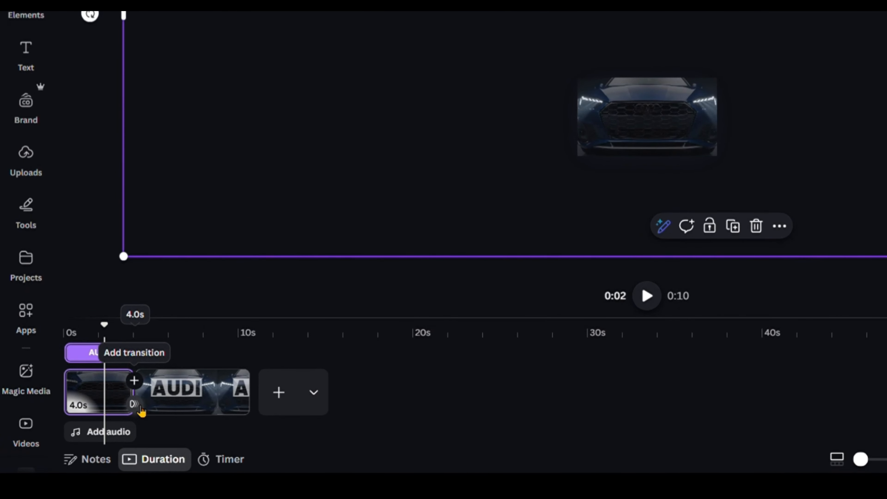
Add a Match & Move transition between the two pages with a duration of 2 seconds
left_click(135, 380)
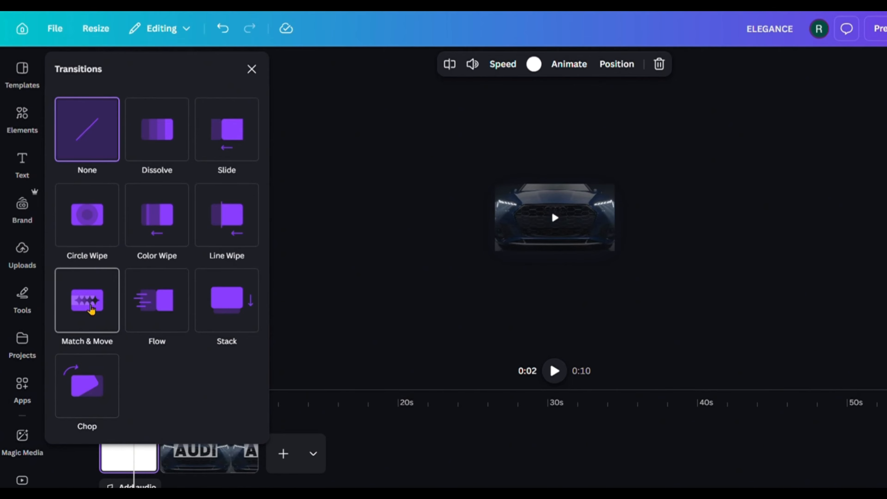
left_click(92, 309)
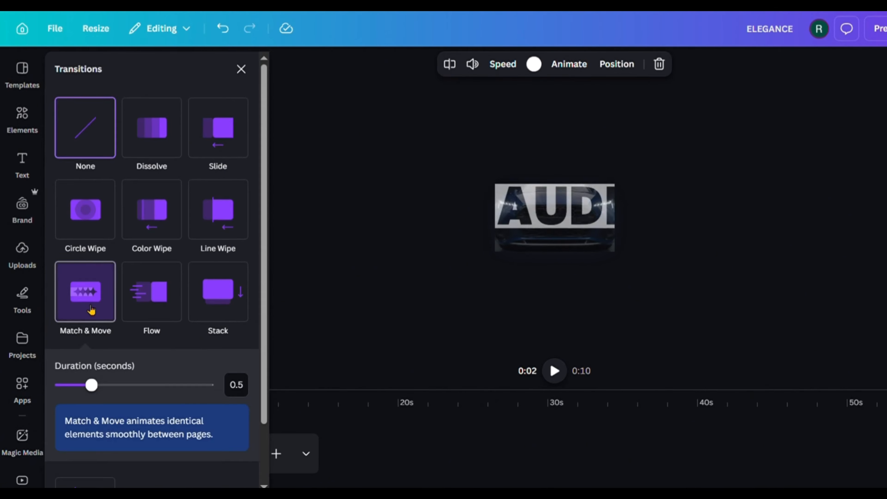
scroll(108, 358, "down", 2)
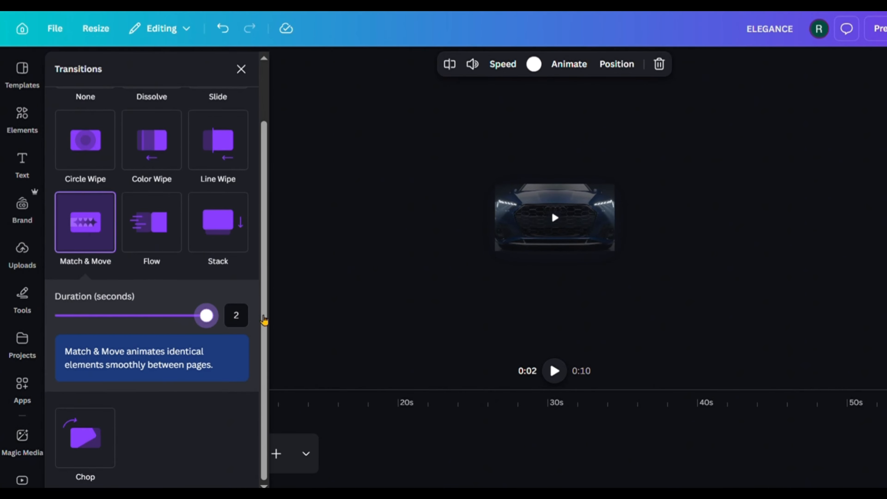
left_click(299, 269)
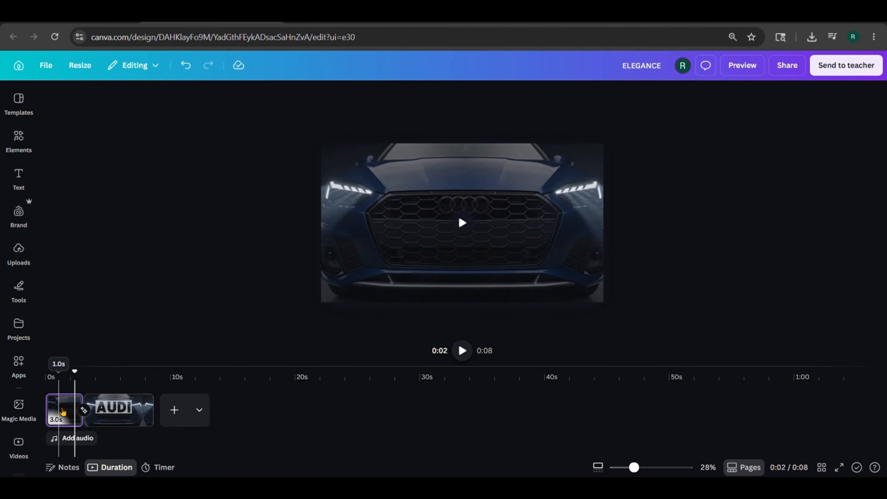
Slow the first page's video speed to 0.5 and play the design from the start
left_click(65, 417)
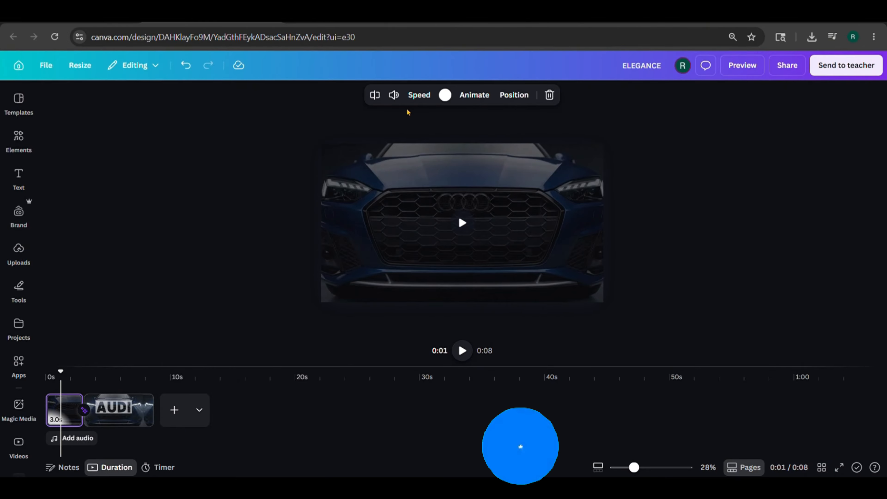
left_click(420, 101)
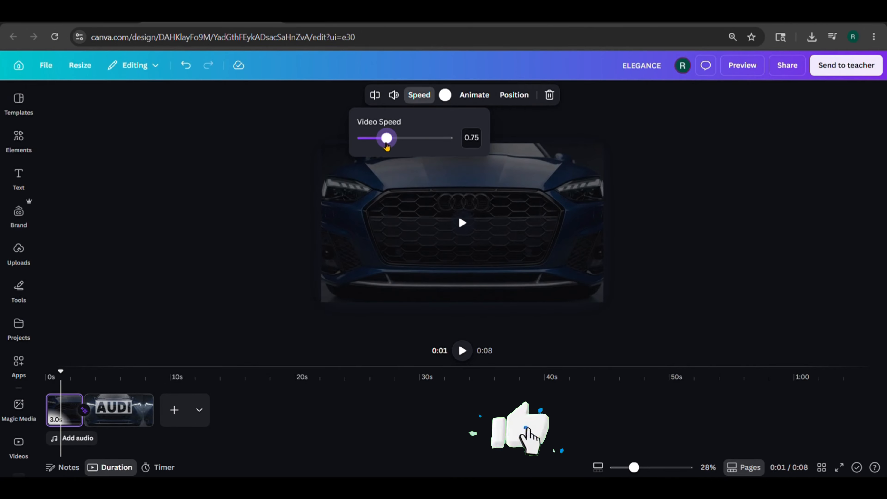
left_click_drag(387, 140, 374, 140)
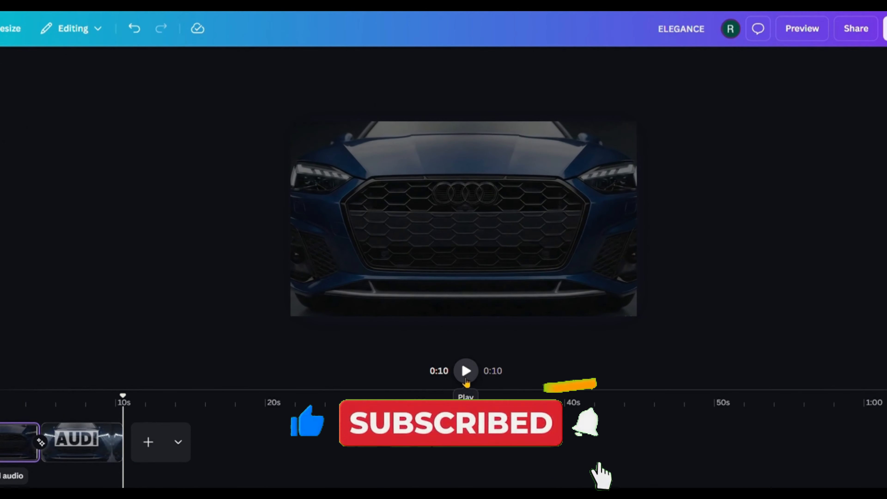
left_click(465, 379)
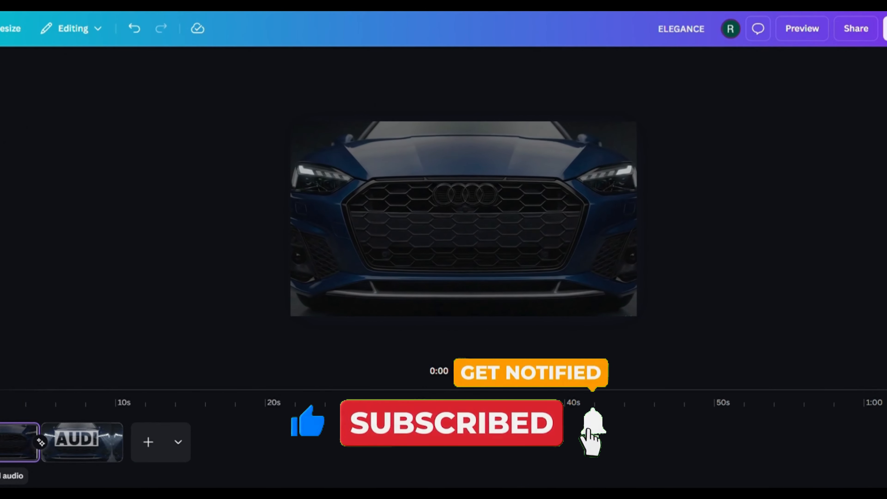